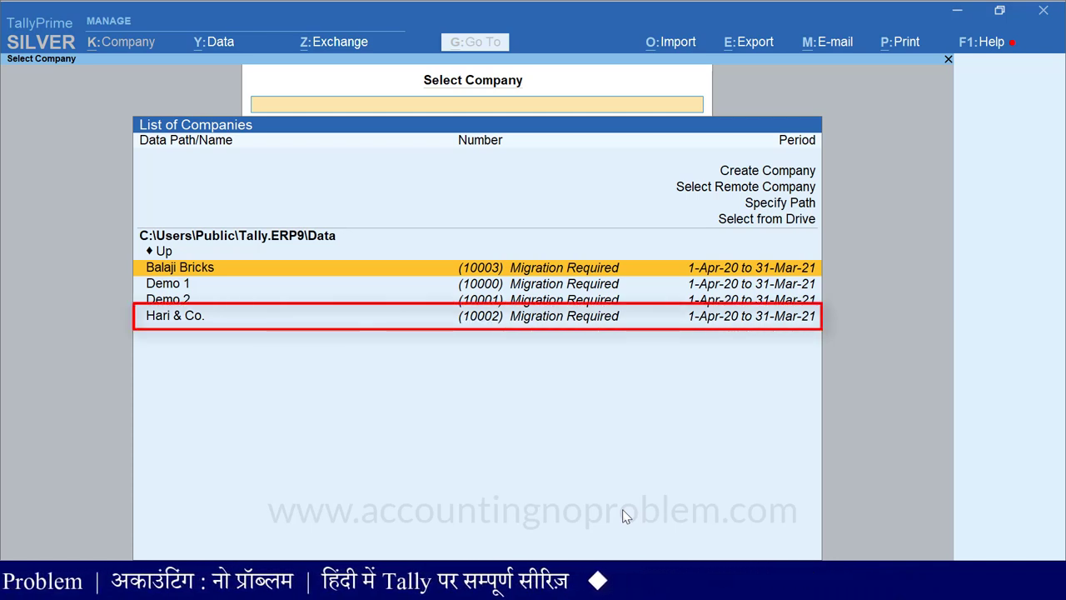
- Select Hari & Co. in the List of Companies to bring up its Migrate Company screen
{"action": "key", "text": "Down"}
{"action": "key", "text": "Down"}
{"action": "key", "text": "Down"}
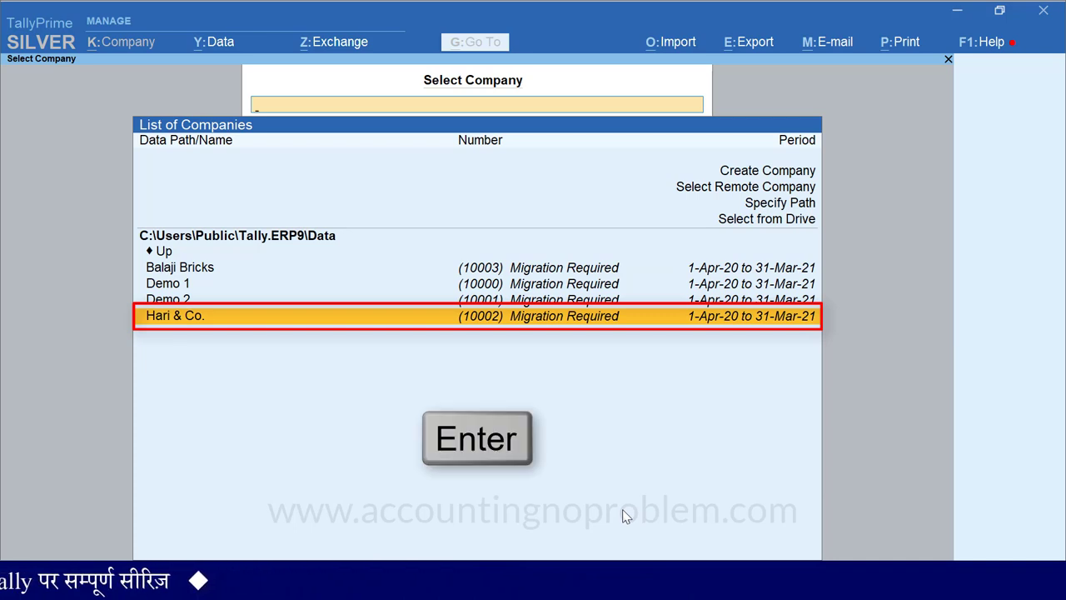
{"action": "key", "text": "Return"}
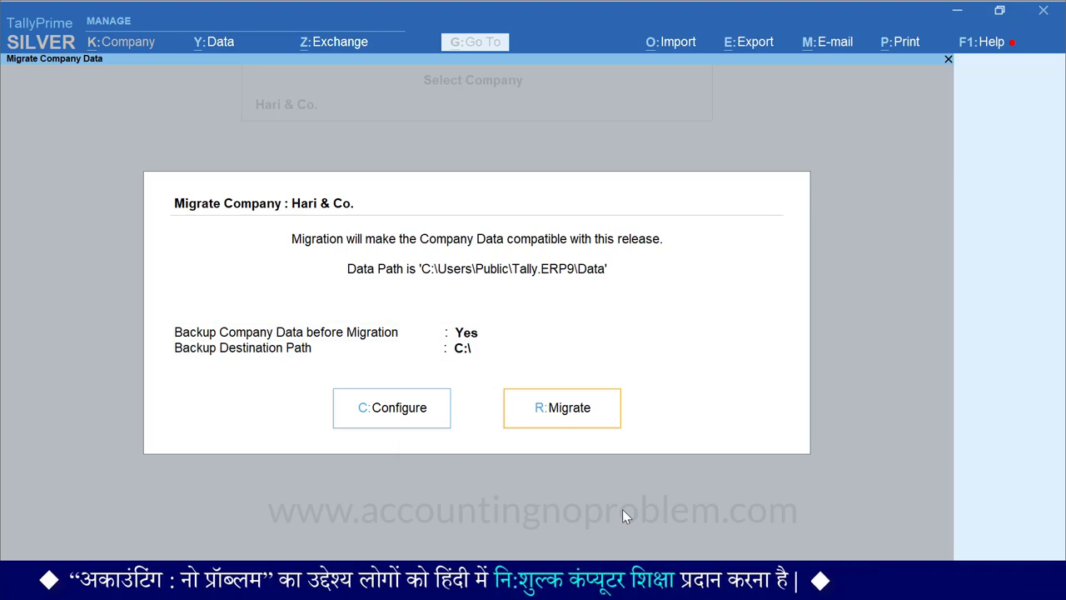
- In Configure, toggle Backup Company Data before Migration off and back to Yes
{"action": "left_click", "coordinate": [400, 423]}
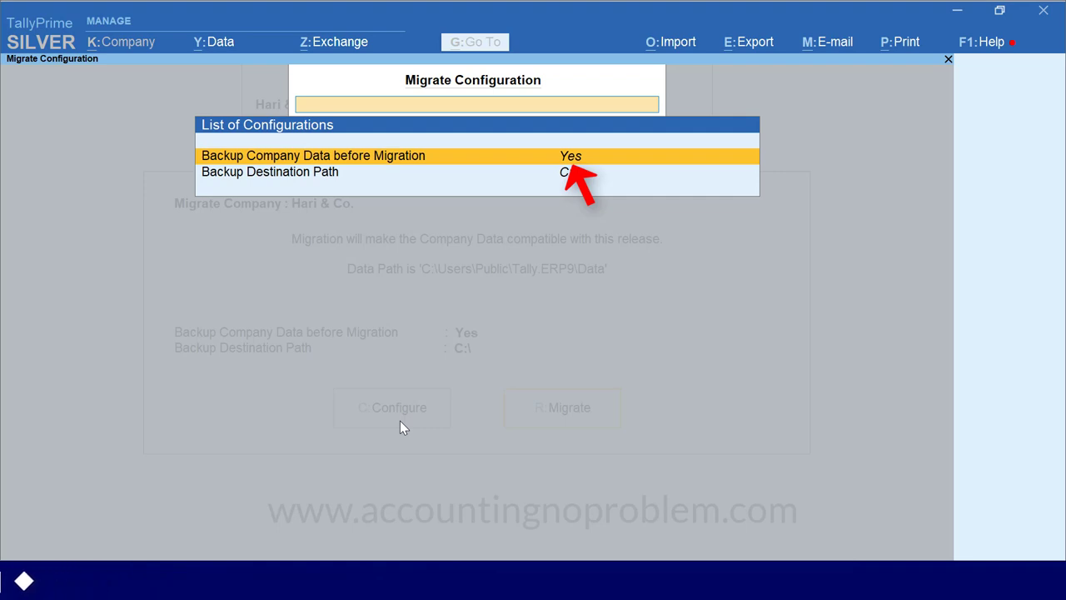
{"action": "key", "text": "Return"}
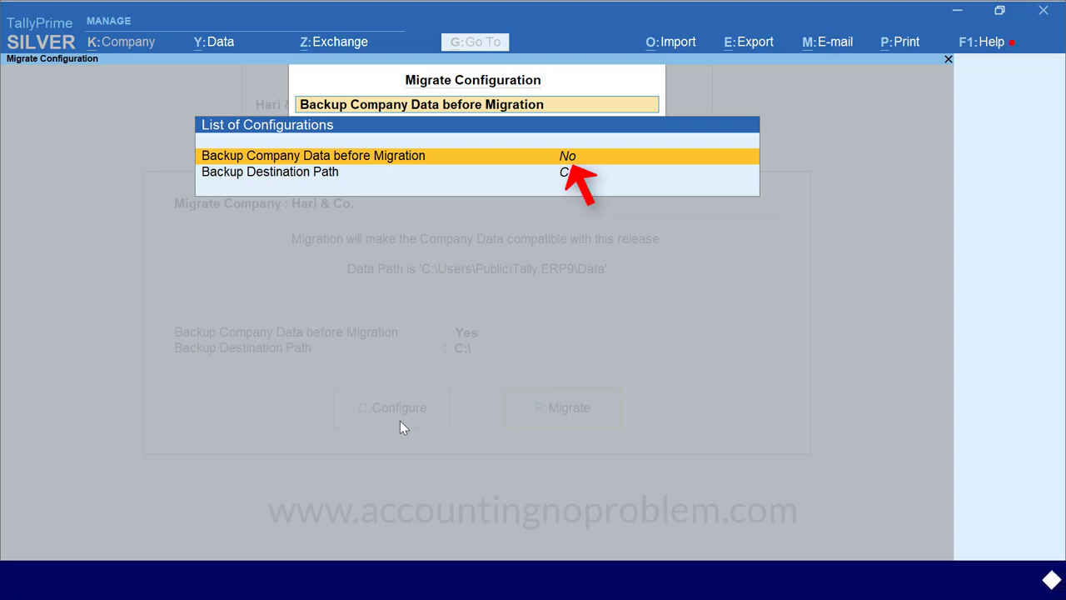
{"action": "key", "text": "Return"}
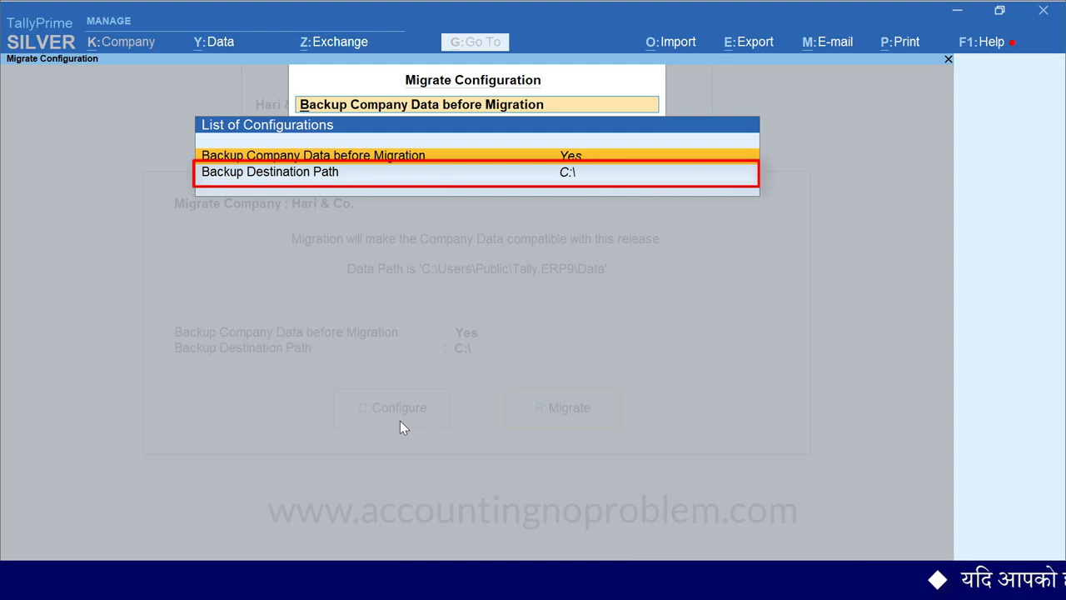
{"action": "key", "text": "Down"}
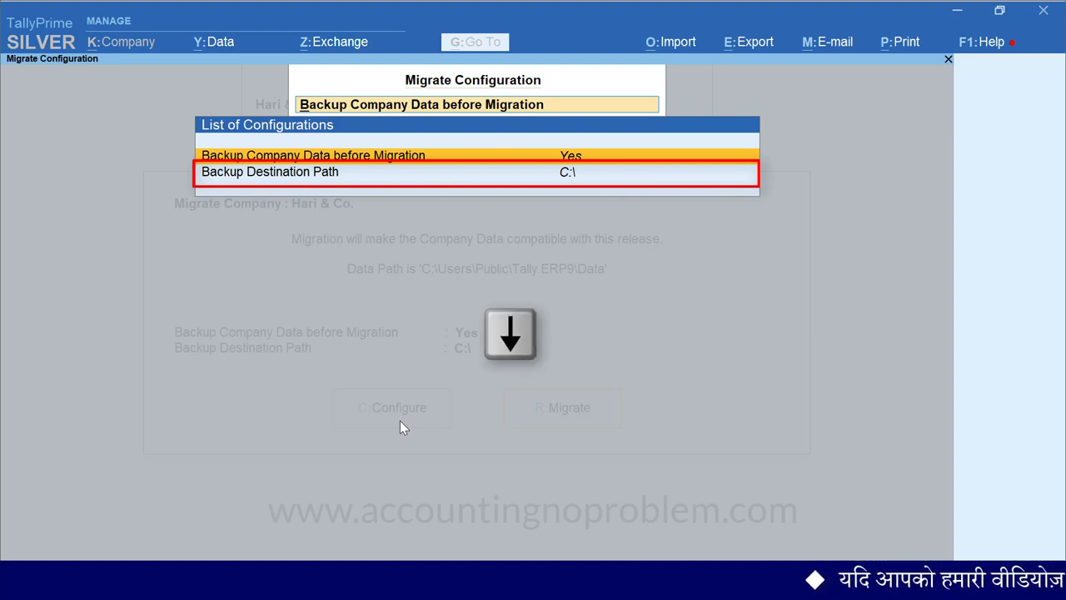
- Change the backup destination via Select from Drive and browse the D:\ drive's folders
{"action": "key", "text": "Return"}
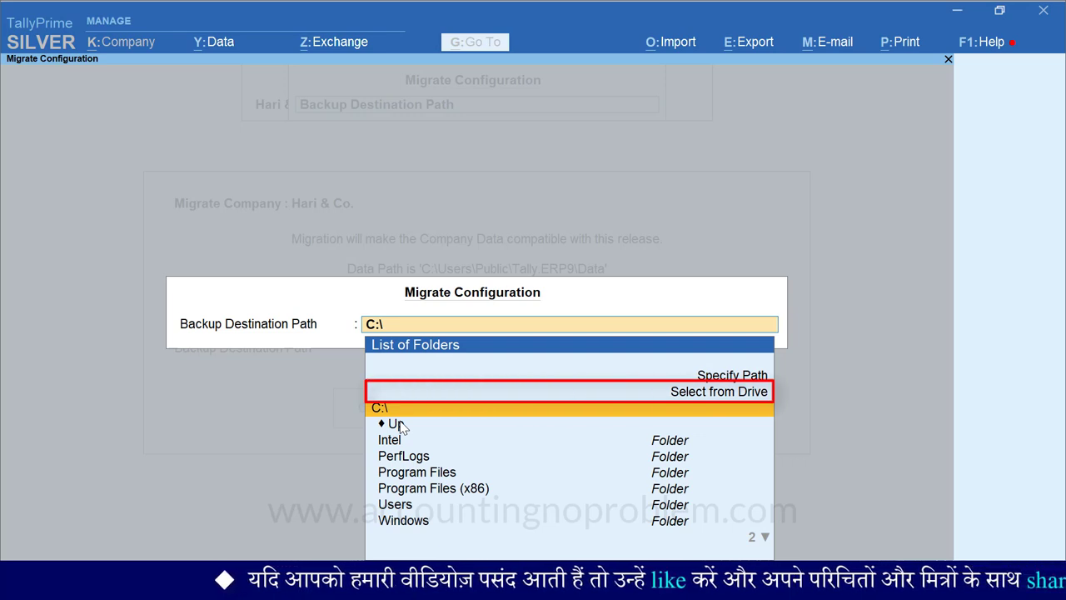
{"action": "key", "text": "Up"}
{"action": "key", "text": "Return"}
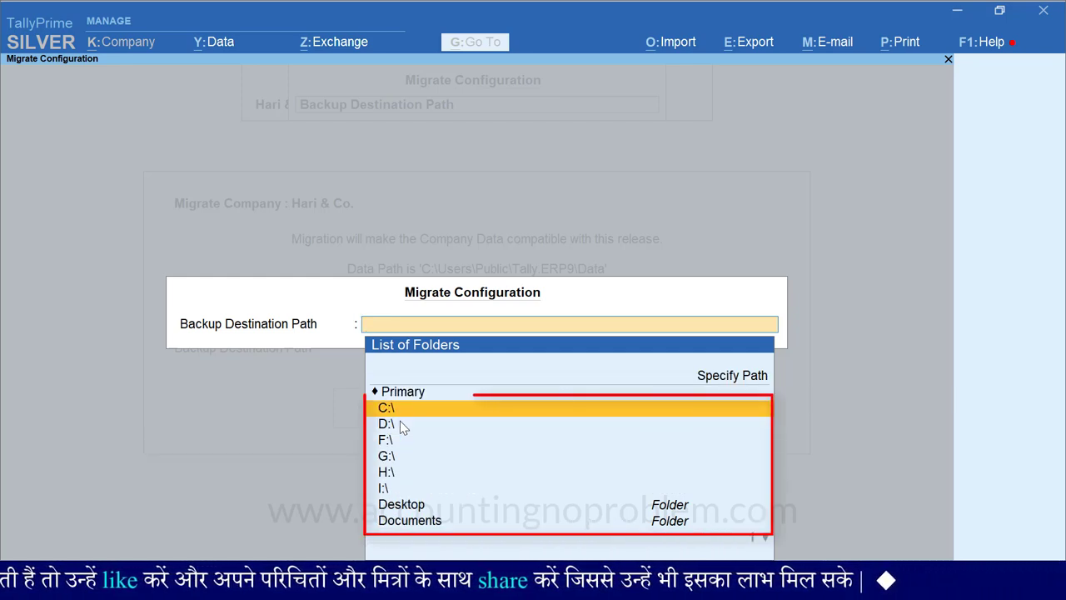
{"action": "left_click", "coordinate": [491, 423]}
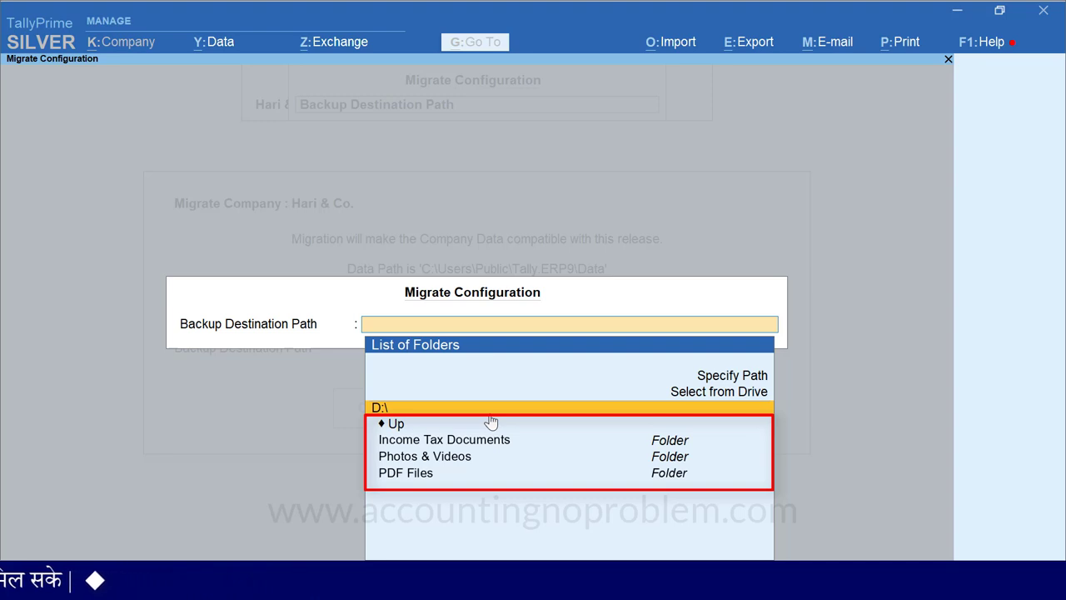
{"action": "key", "text": "Down"}
{"action": "key", "text": "Down"}
{"action": "key", "text": "Down"}
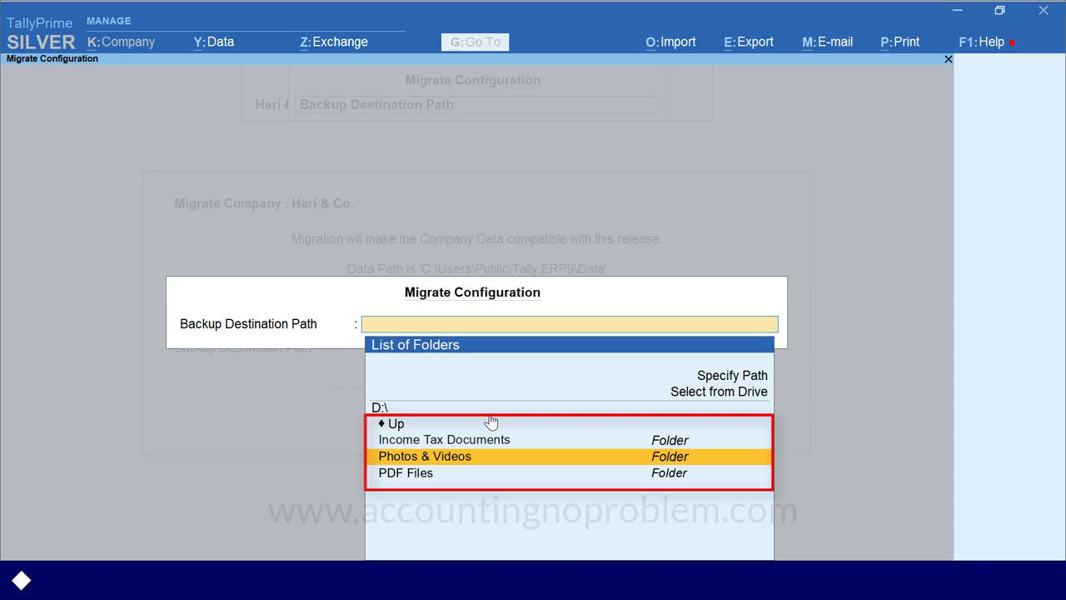
{"action": "key", "text": "Up"}
{"action": "key", "text": "Up"}
{"action": "key", "text": "Up"}
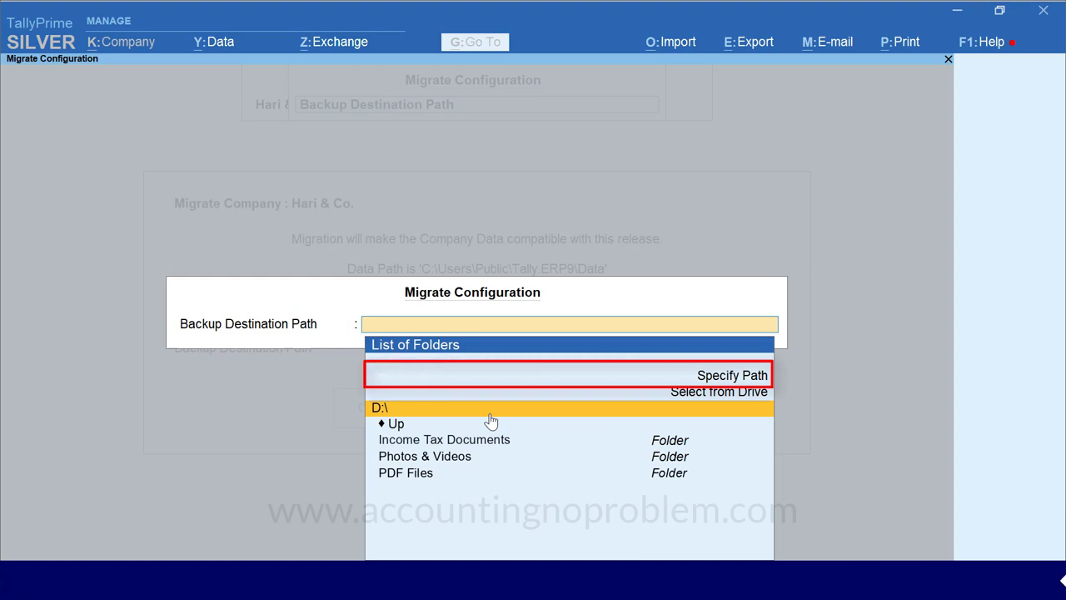
- Use Specify Path to enter 'F:\ Backup Before Migration' as the backup destination
{"action": "key", "text": "Up"}
{"action": "key", "text": "Up"}
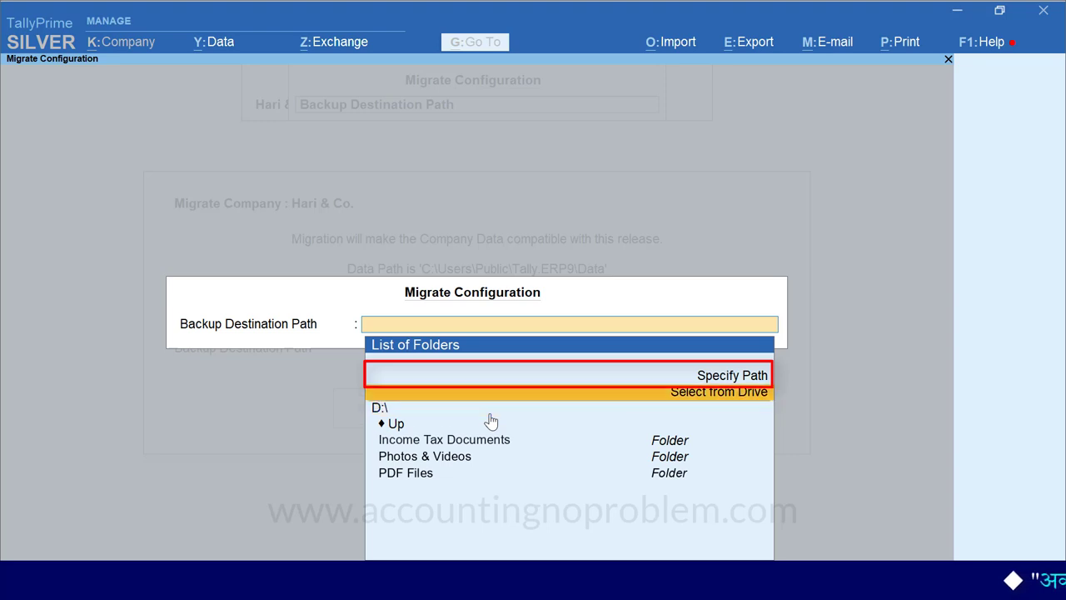
{"action": "key", "text": "Return"}
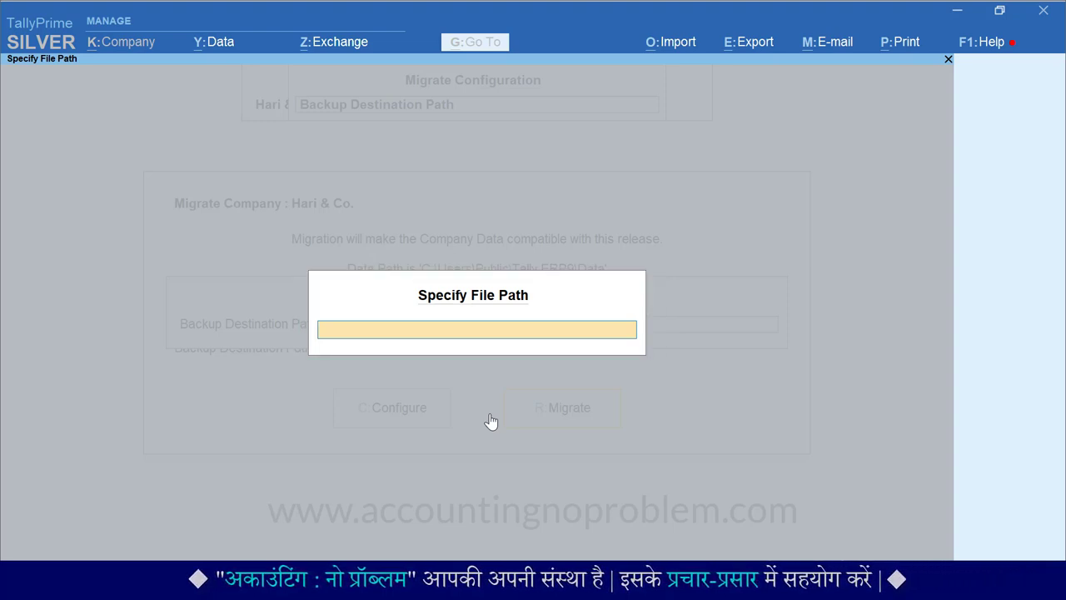
{"action": "type", "text": "F"}
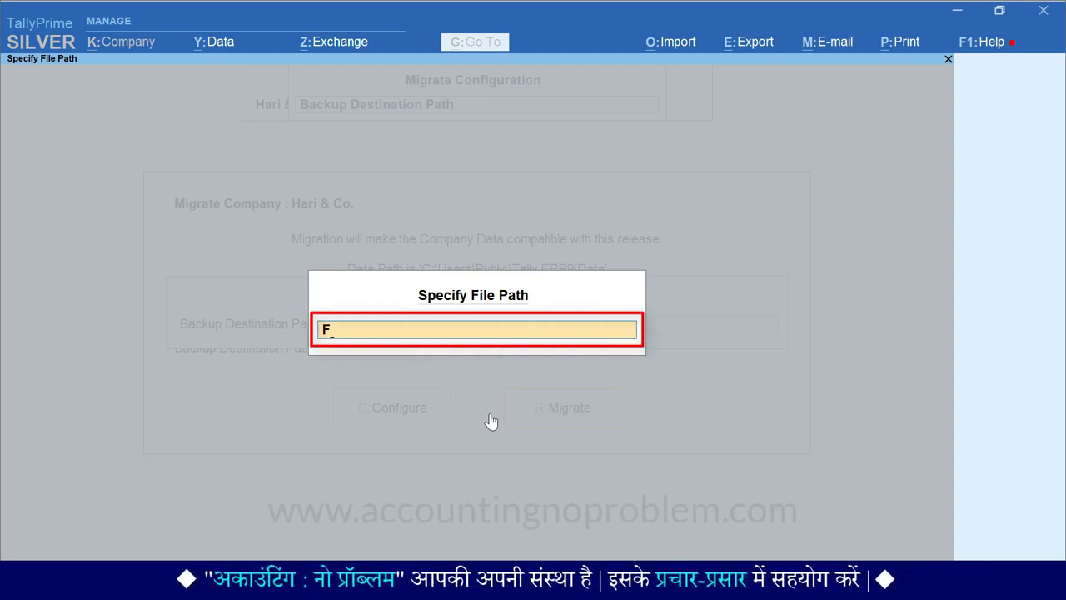
{"action": "type", "text": ":"}
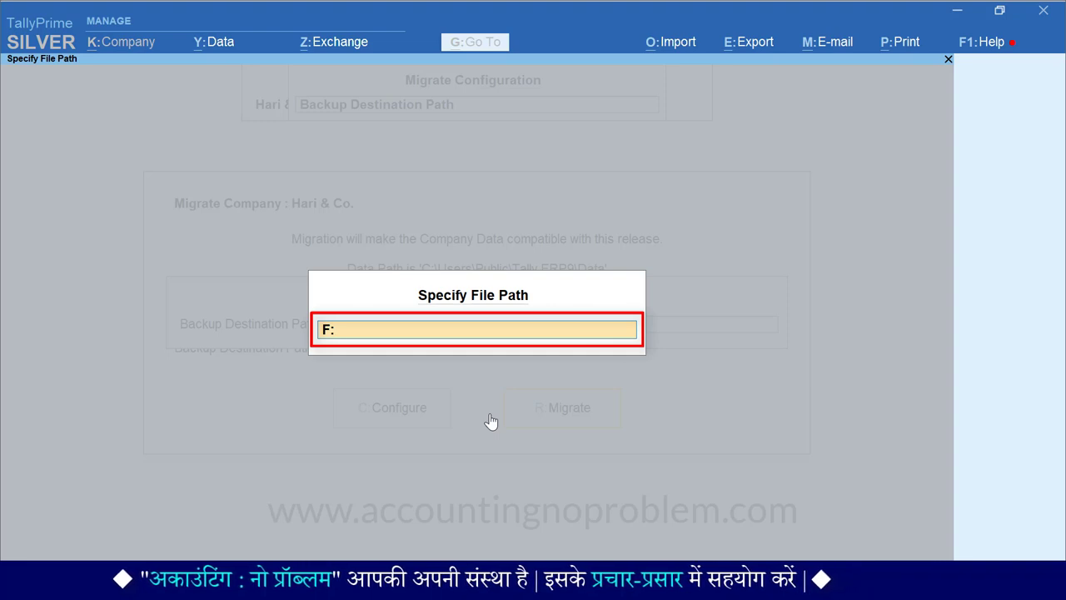
{"action": "type", "text": "\\"}
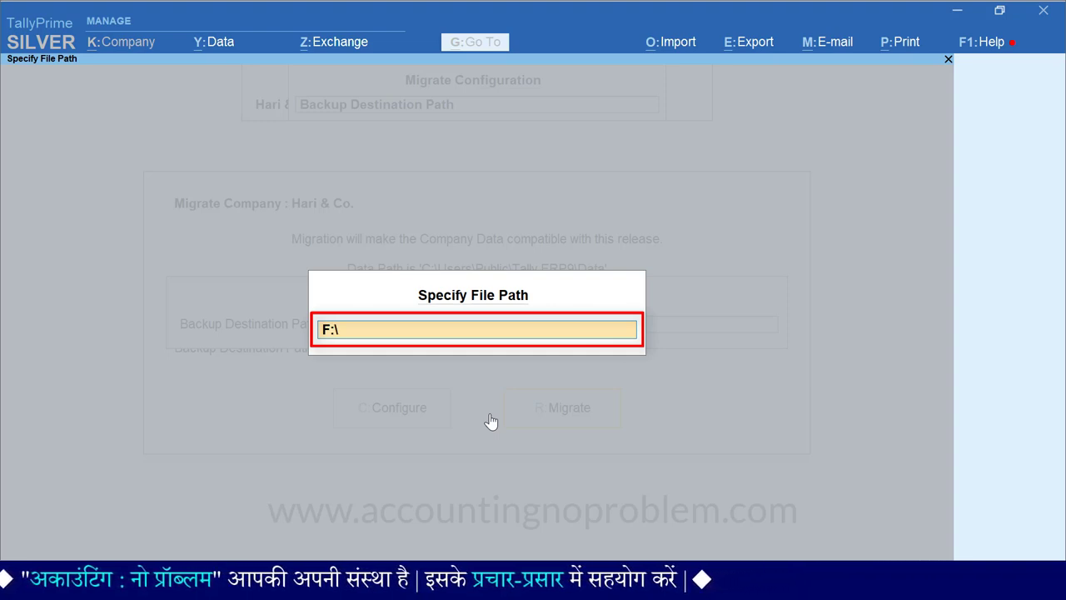
{"action": "type", "text": " Backup Before Migration"}
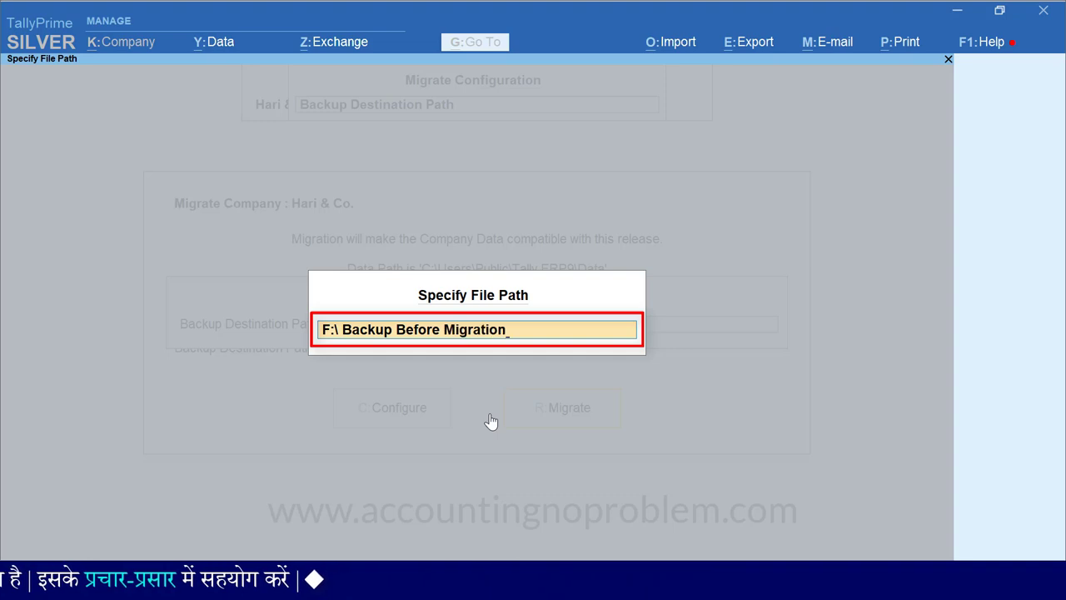
{"action": "key", "text": "Return"}
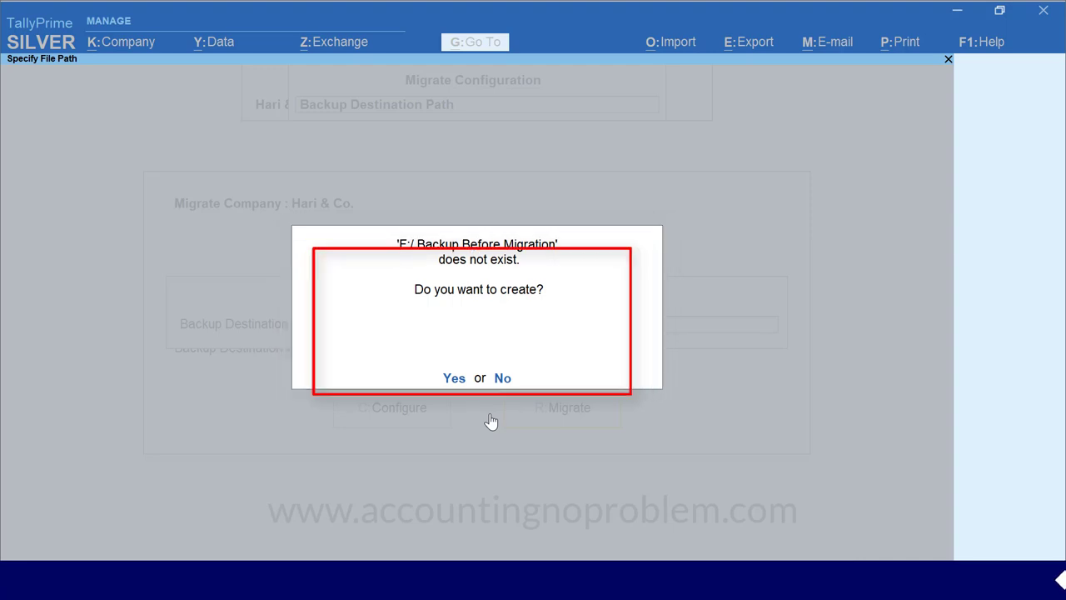
- Create and select the F:\ Backup Before Migration folder, accept the configuration, and migrate
{"action": "key", "text": "Return"}
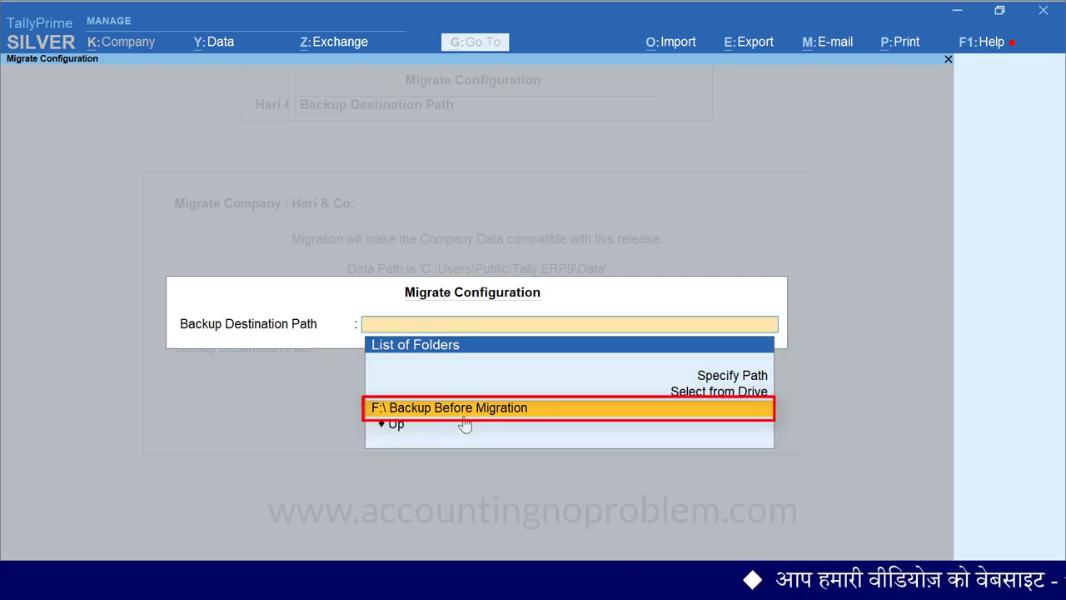
{"action": "key", "text": "Return"}
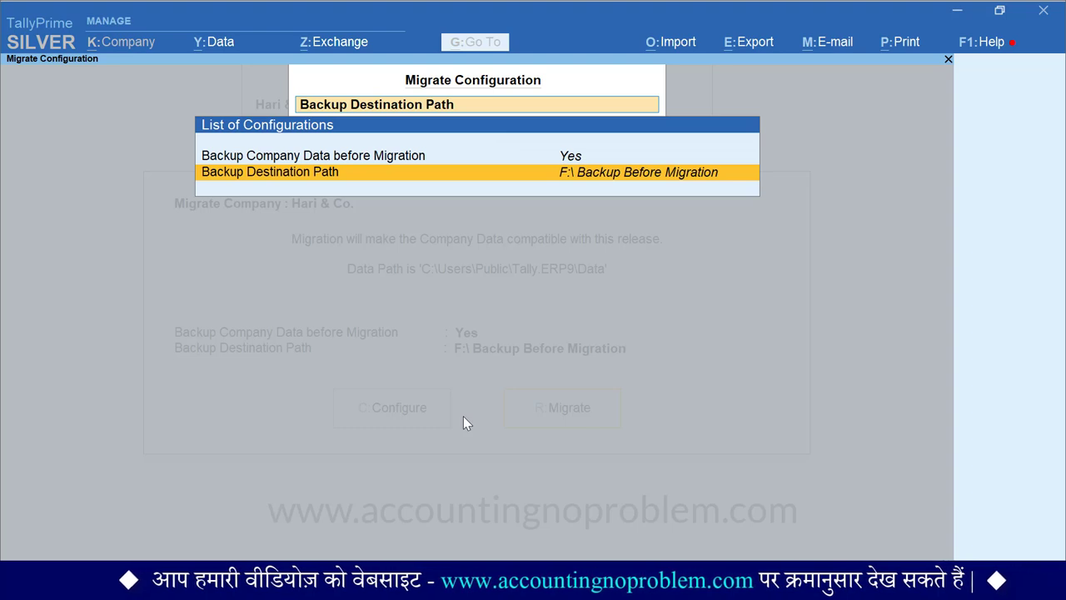
{"action": "key", "text": "ctrl+a"}
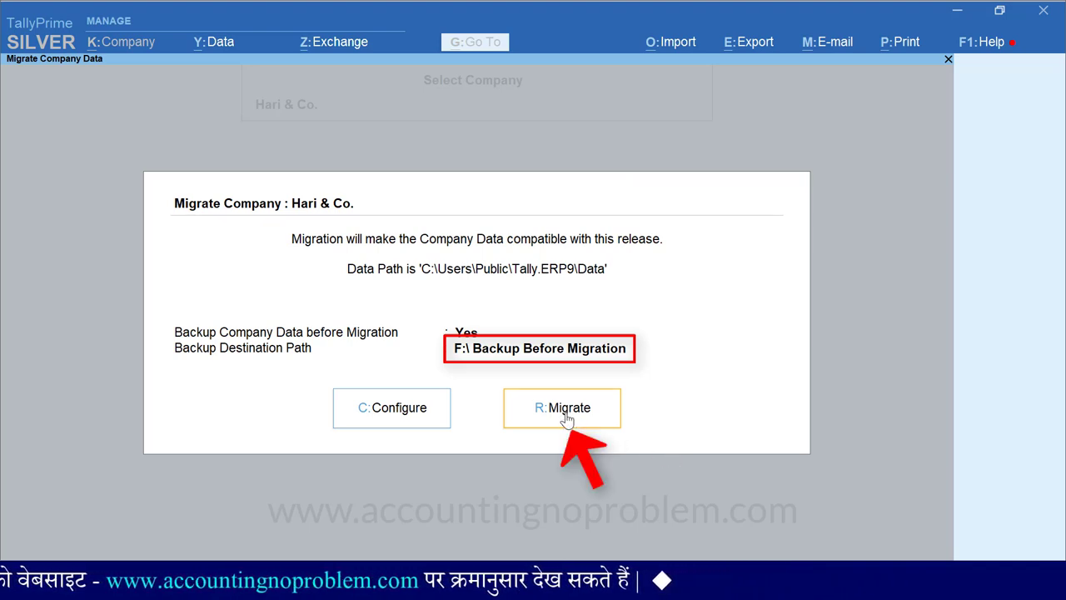
{"action": "key", "text": "r"}
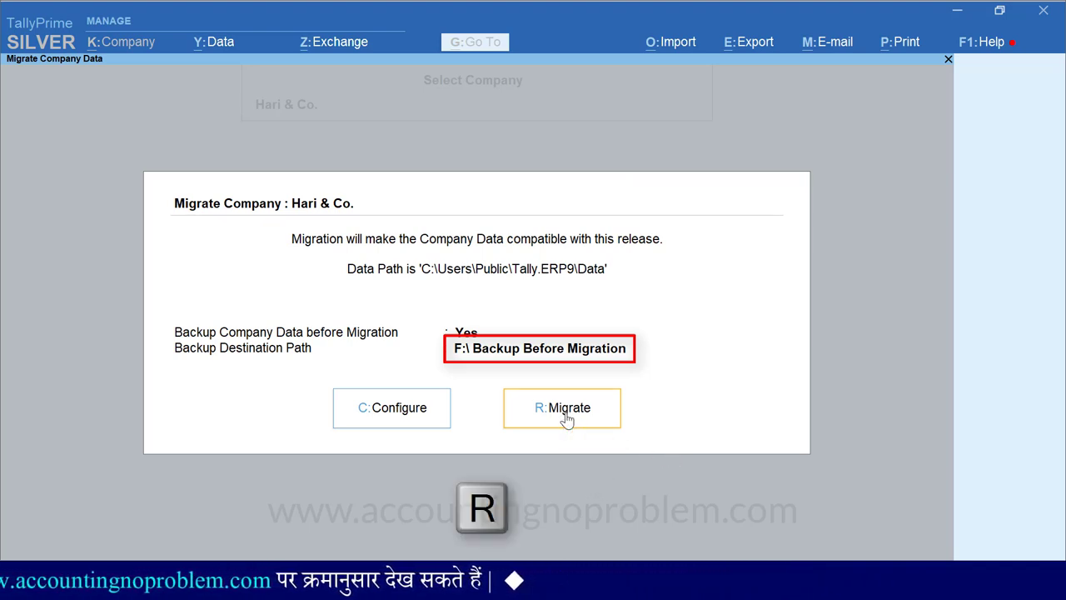